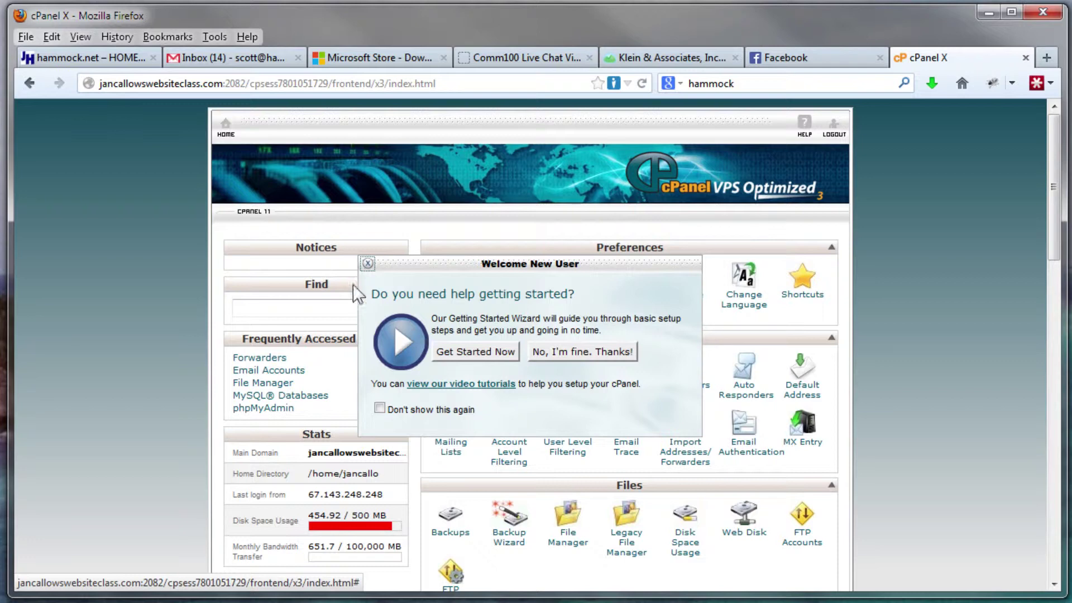
Dismiss the cPanel welcome prompt and open WordPress under Softaculous Apps Installer Scripts
click(566, 353)
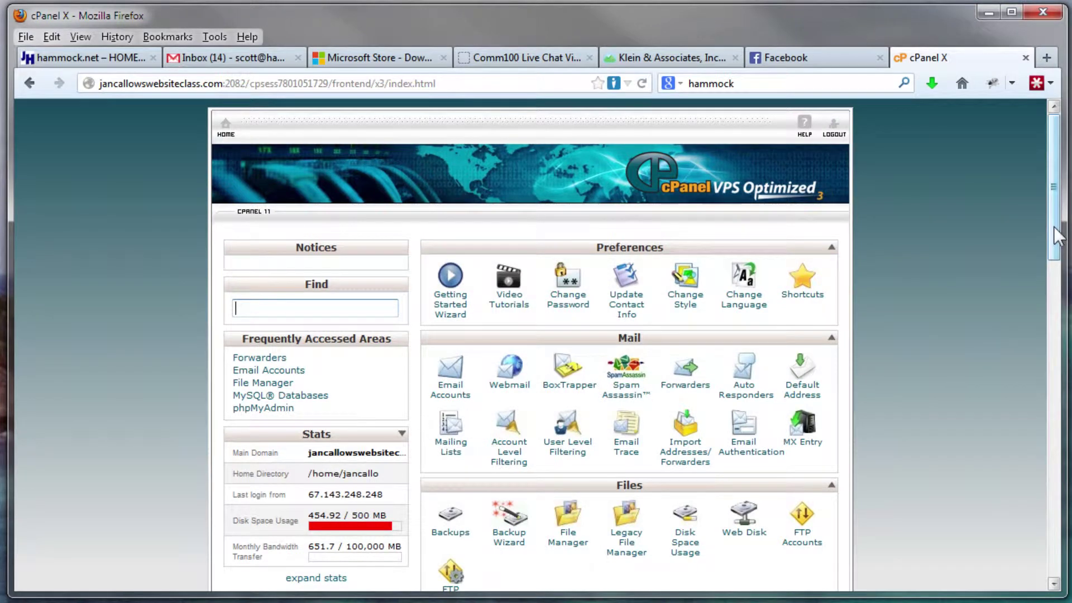
drag(1051, 221, 1026, 554)
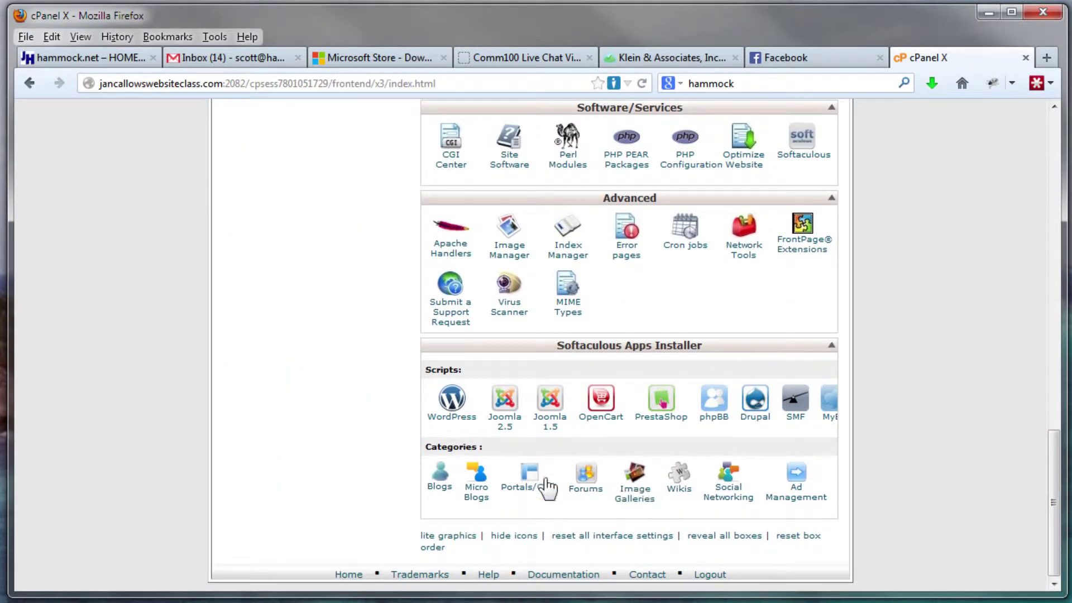
click(455, 409)
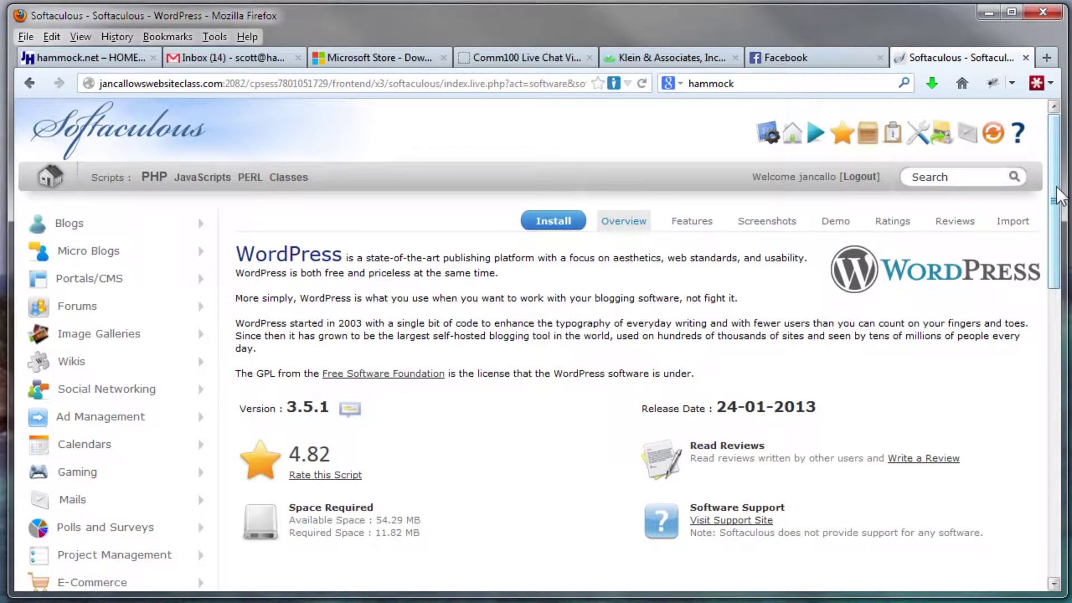
Scroll down to review the existing test1–test16 installs, then back to the top
drag(1056, 186, 1053, 442)
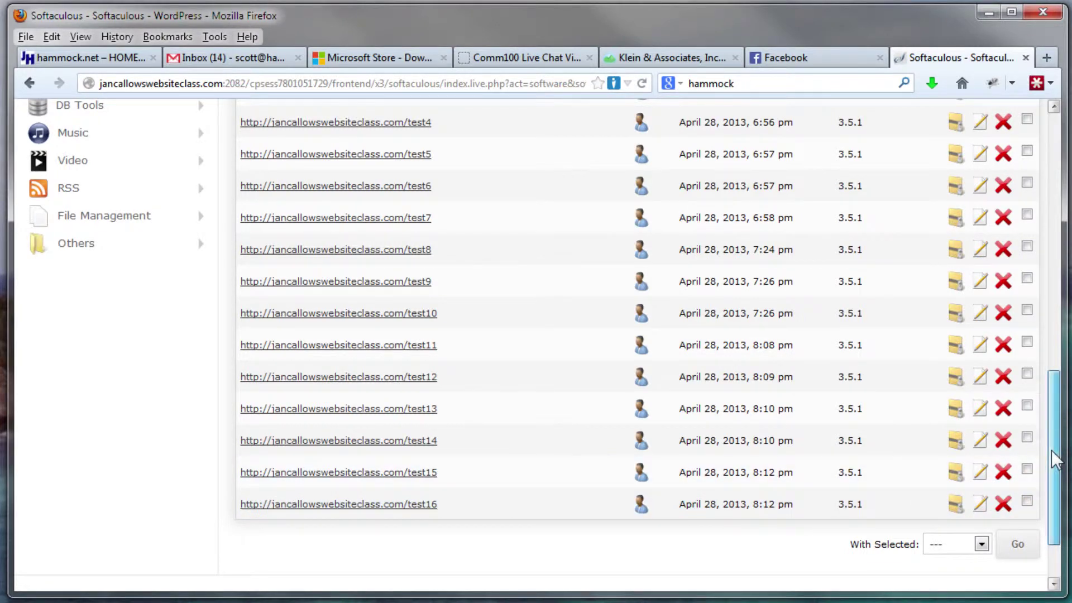
drag(1055, 459, 1055, 199)
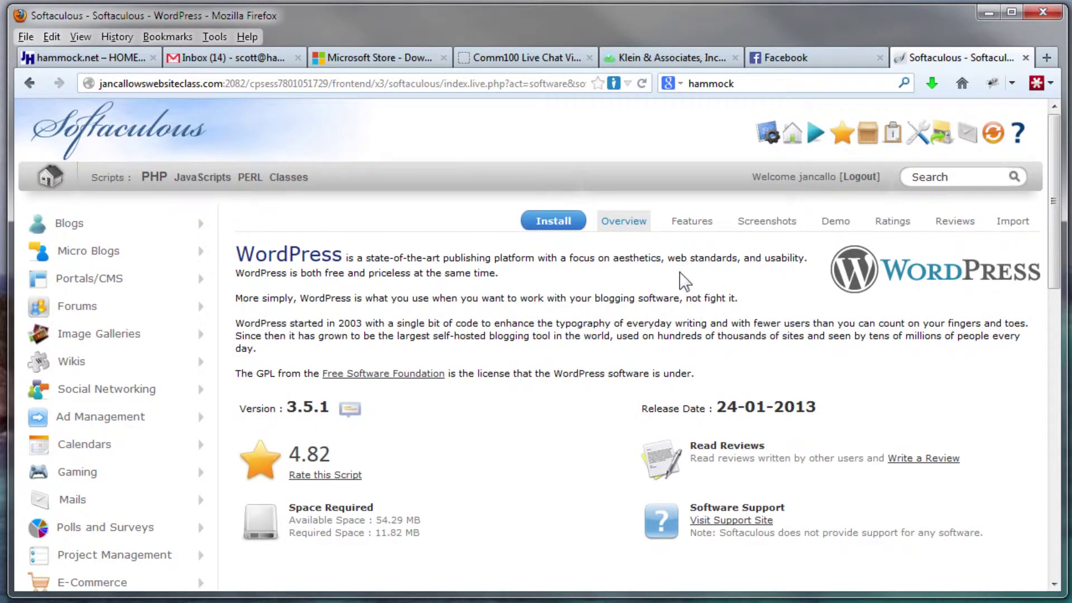
Open the Install form and replace the 'wp' install directory with test17
click(559, 231)
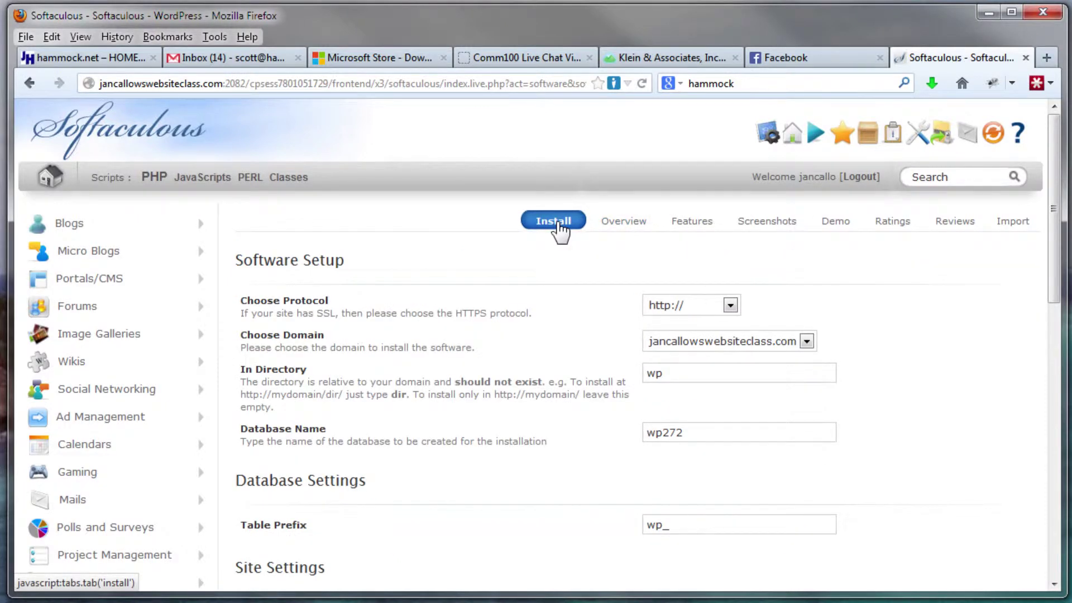
click(713, 375)
drag(694, 371, 626, 373)
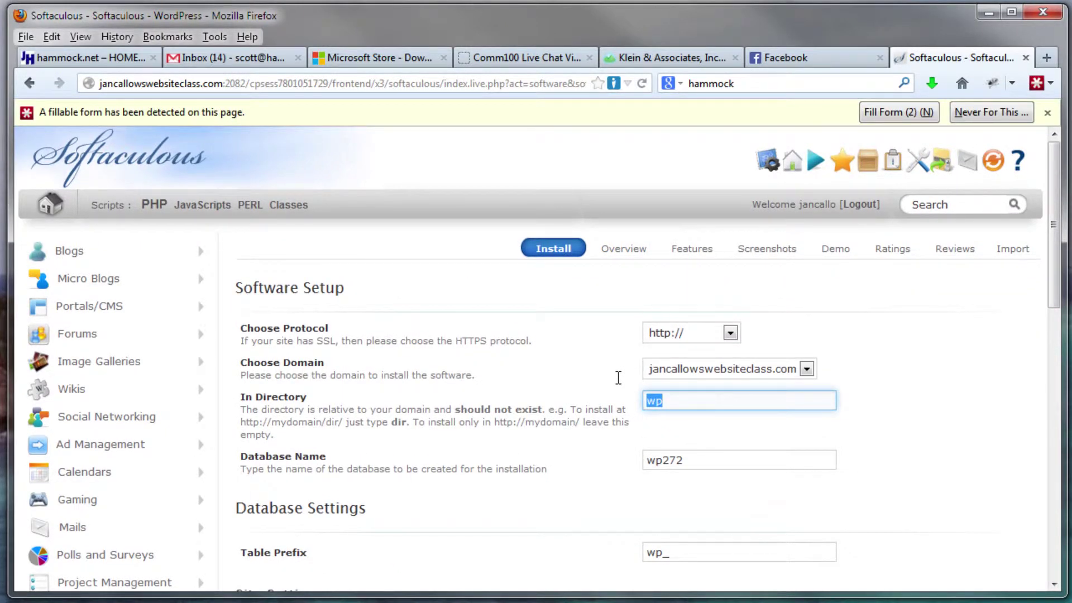
text(test)
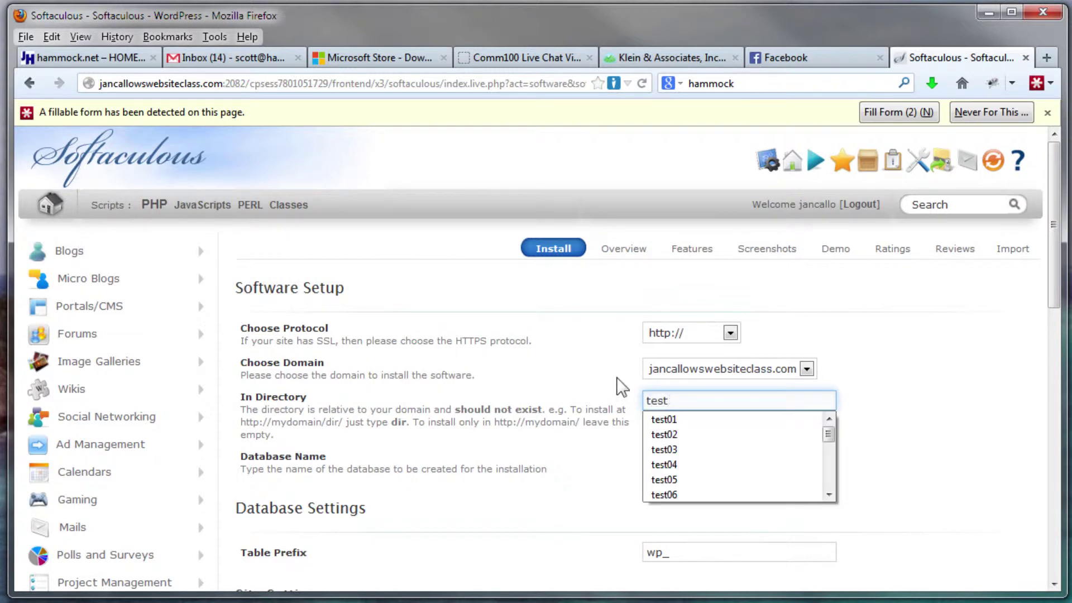
text(17)
key(ctrl+a)
key(ctrl+c)
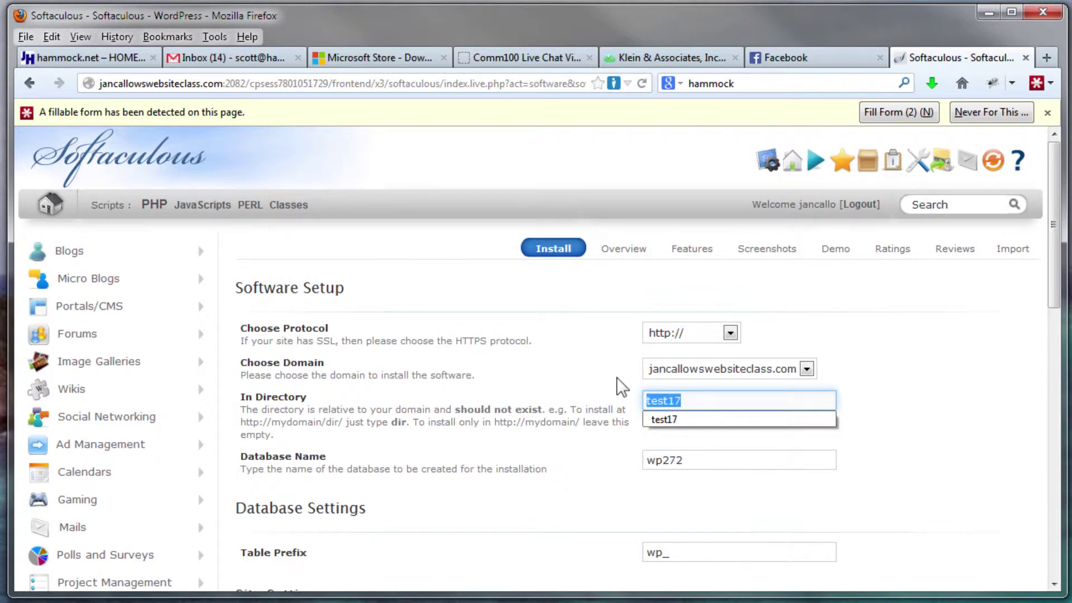
Replace the 'wp272' database name with test17 and recheck both fields
click(682, 461)
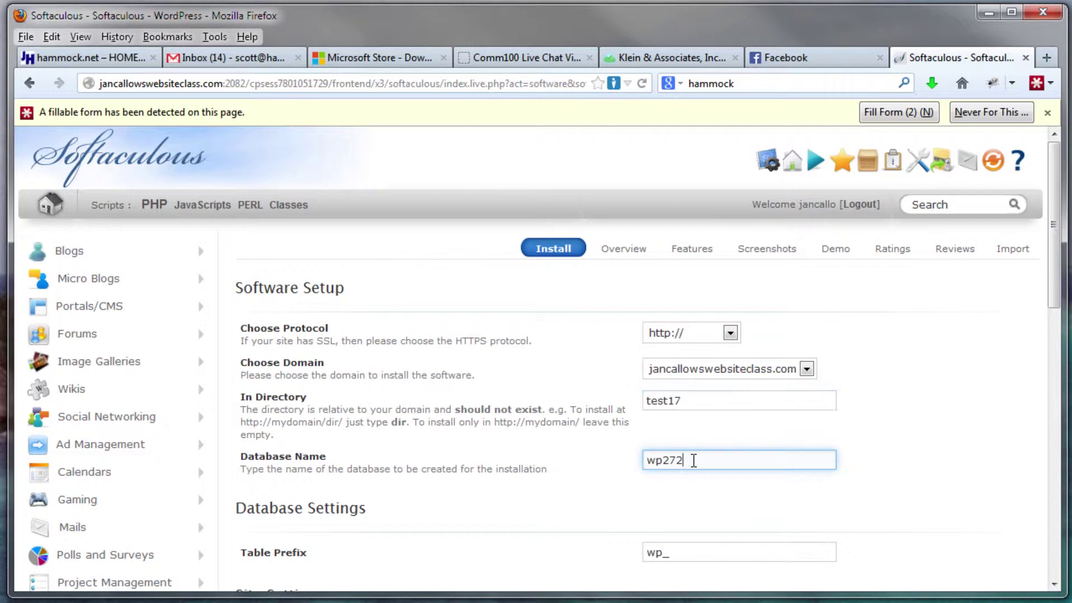
drag(701, 460, 598, 466)
key(ctrl+v)
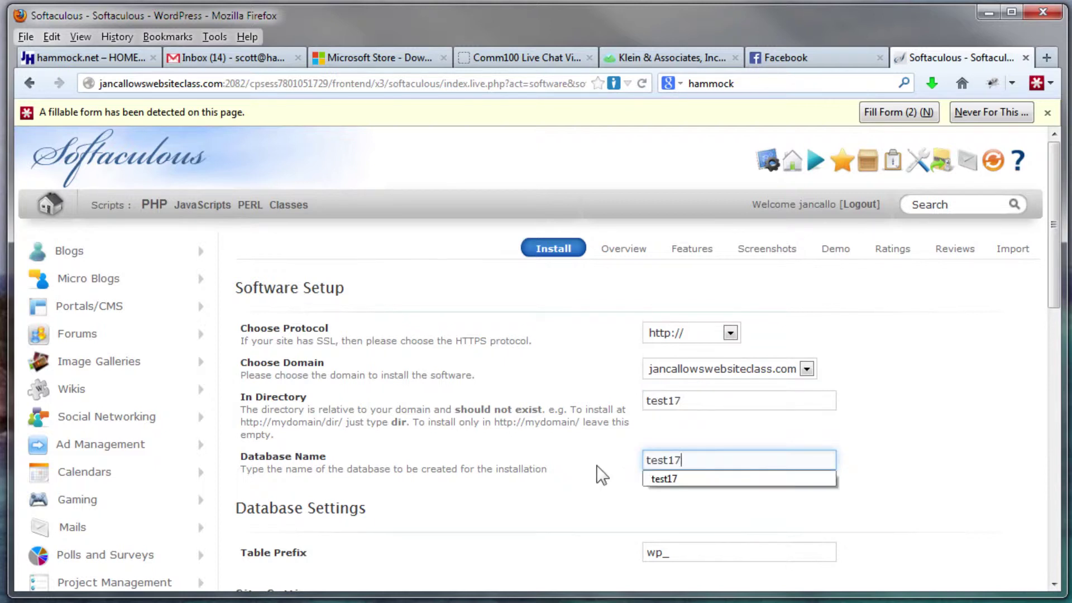
click(595, 455)
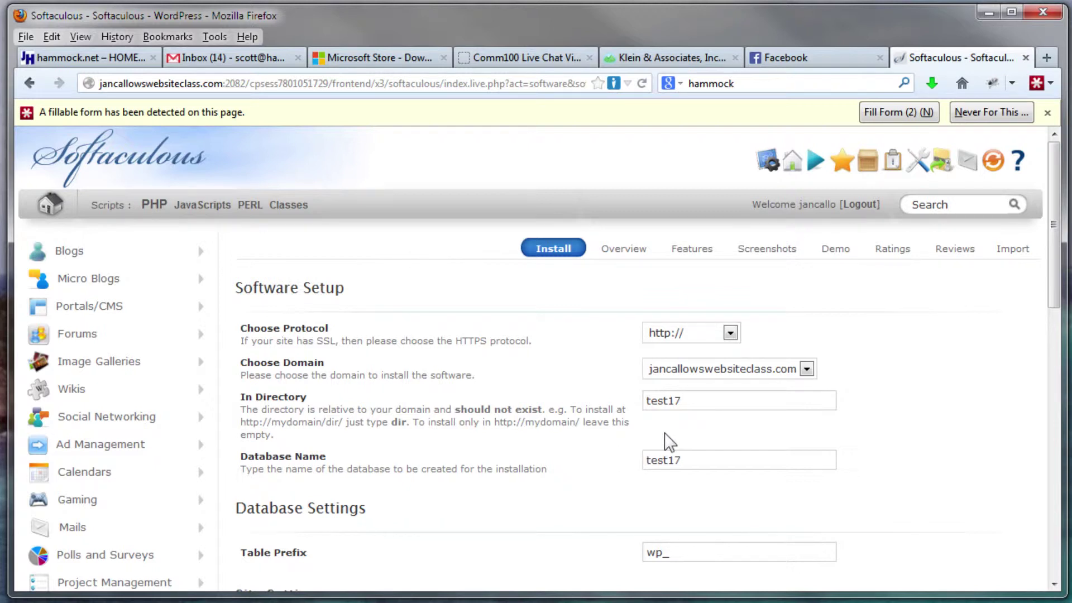
click(646, 401)
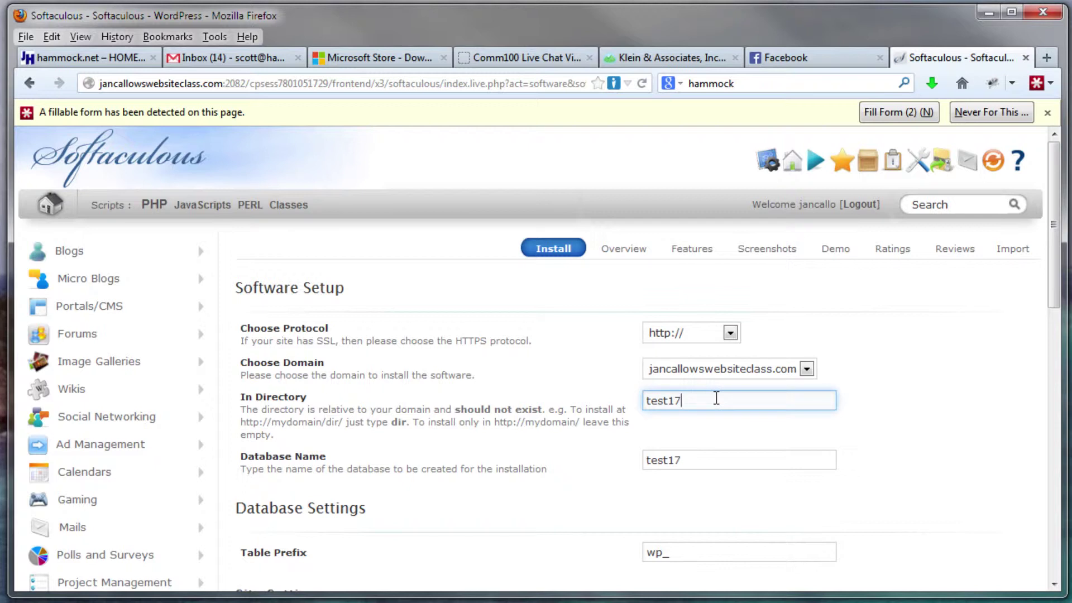
click(707, 455)
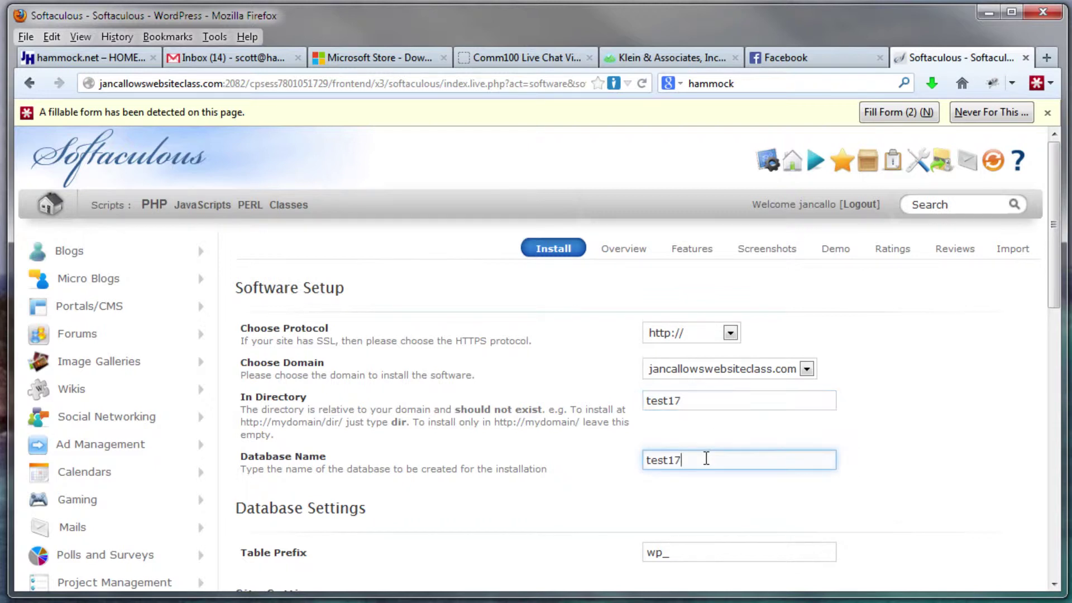
click(913, 462)
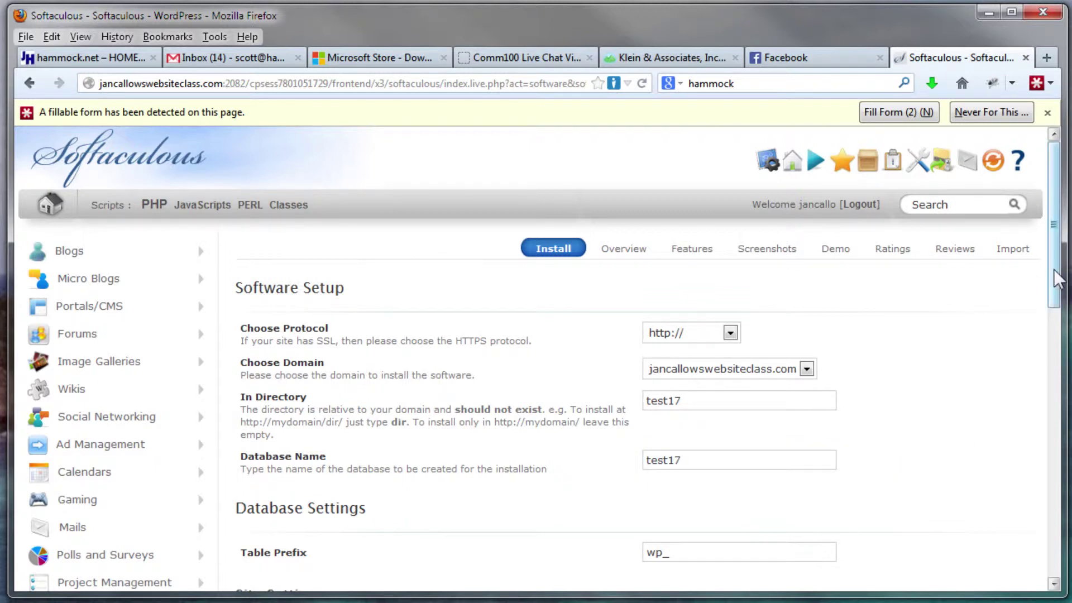
Under Admin Account, enter a custom admin username and a password rated Good
drag(1058, 278, 1059, 422)
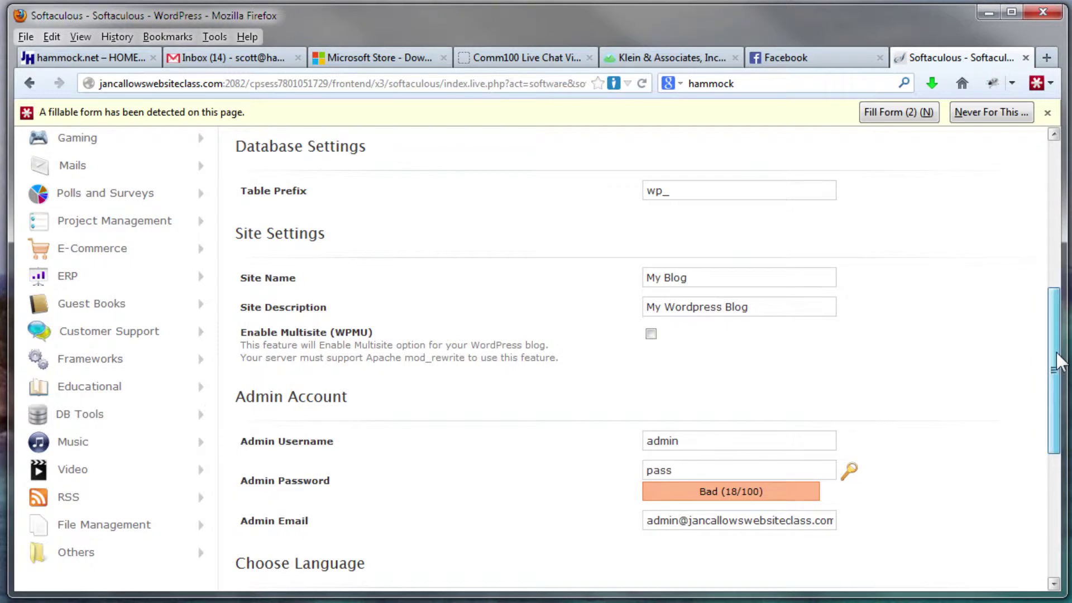
drag(1059, 363, 1060, 395)
click(724, 364)
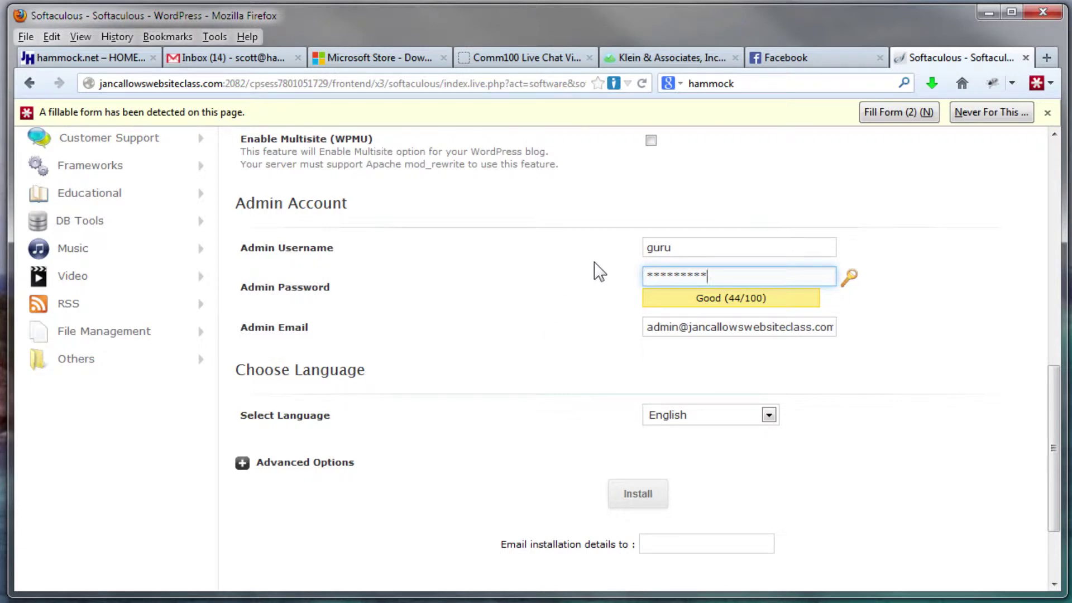
click(681, 543)
Run the install, then follow the /test17/wp-admin/ Administrative URL to the login page
click(649, 495)
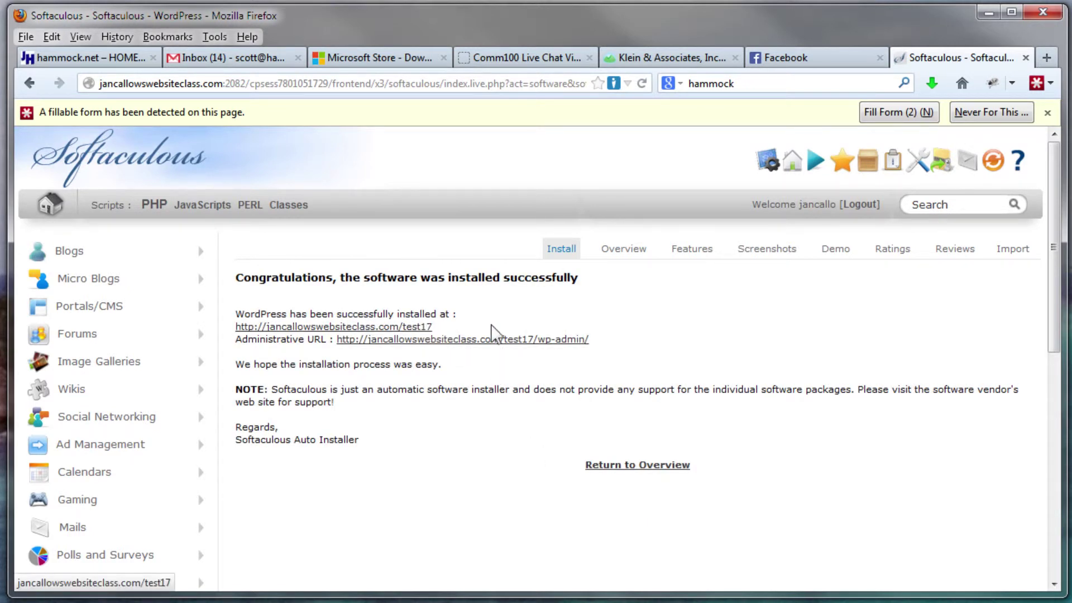
click(514, 340)
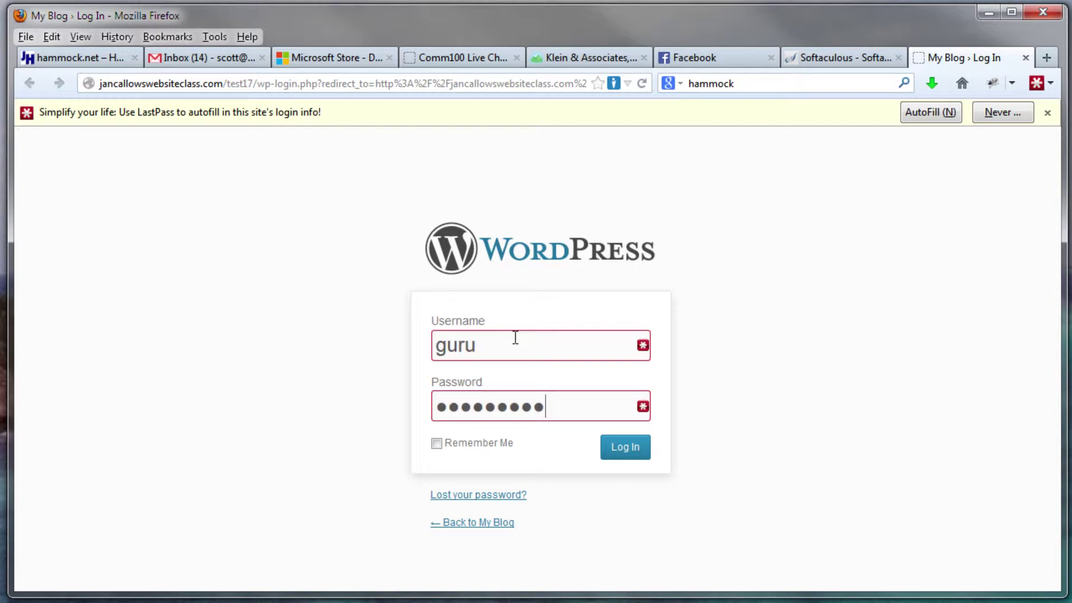
Log in with the filled credentials and choose Visit Site from the My Blog menu
click(633, 454)
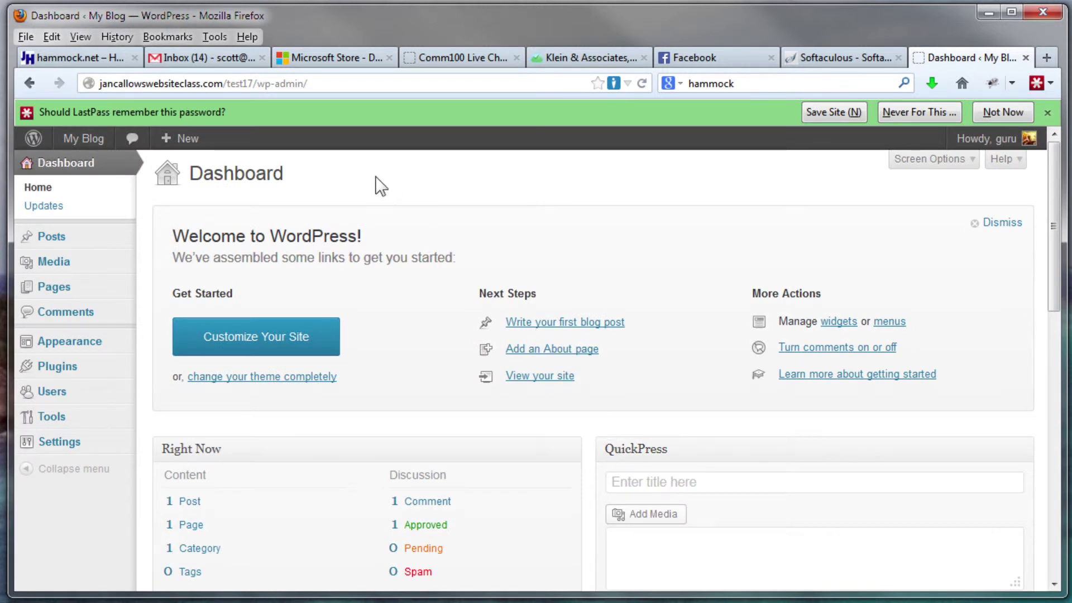
mouse_move(84, 140)
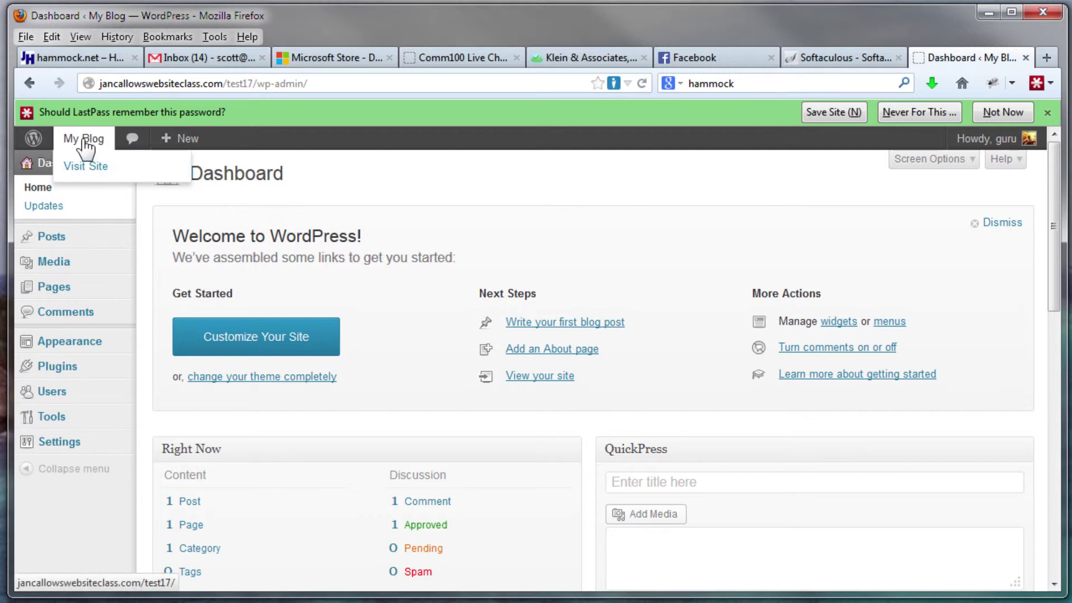
click(86, 167)
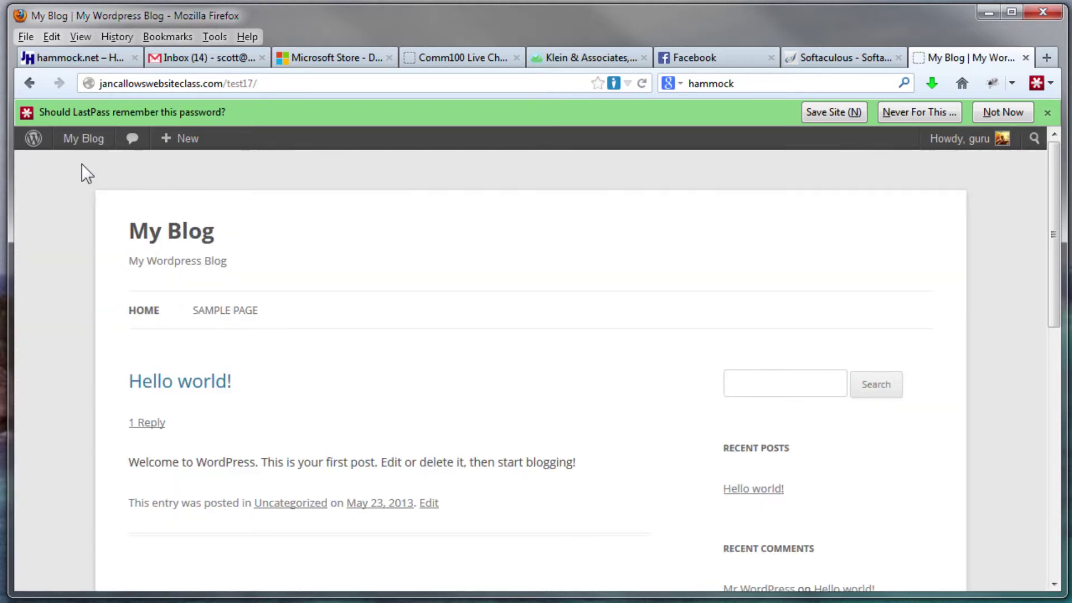
Scroll the My Blog front page down to the footer and back up to the top
scroll(364, 398, down, 10)
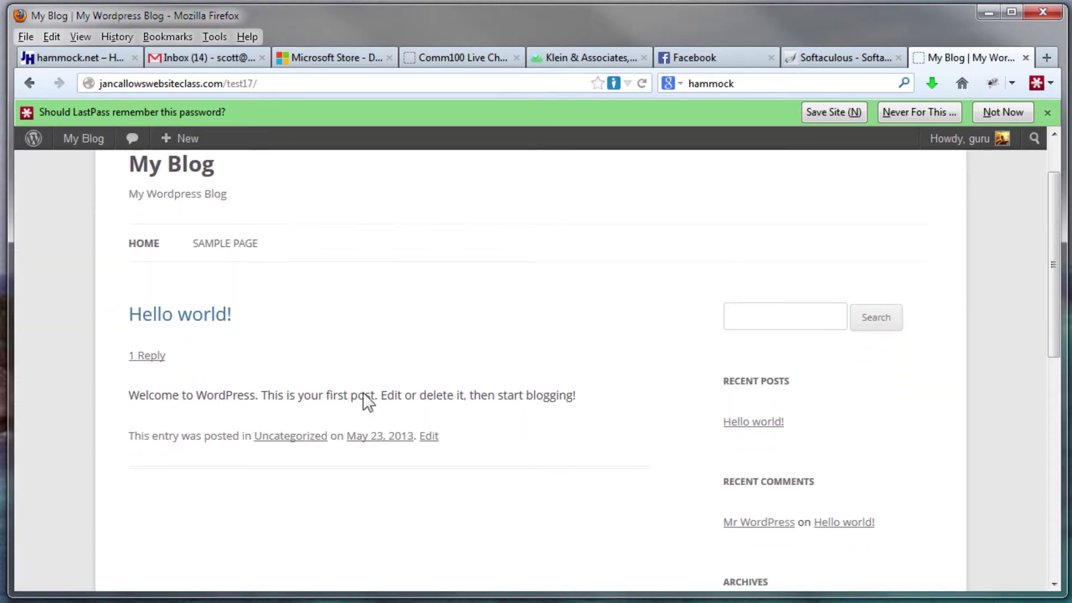
scroll(364, 398, down, 1)
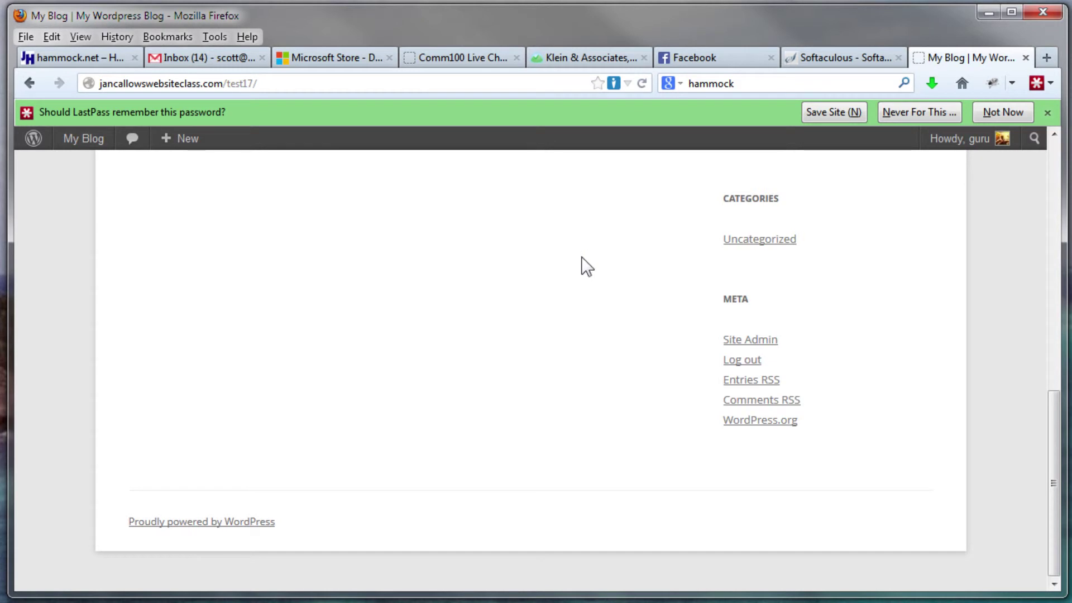
scroll(581, 256, up, 10)
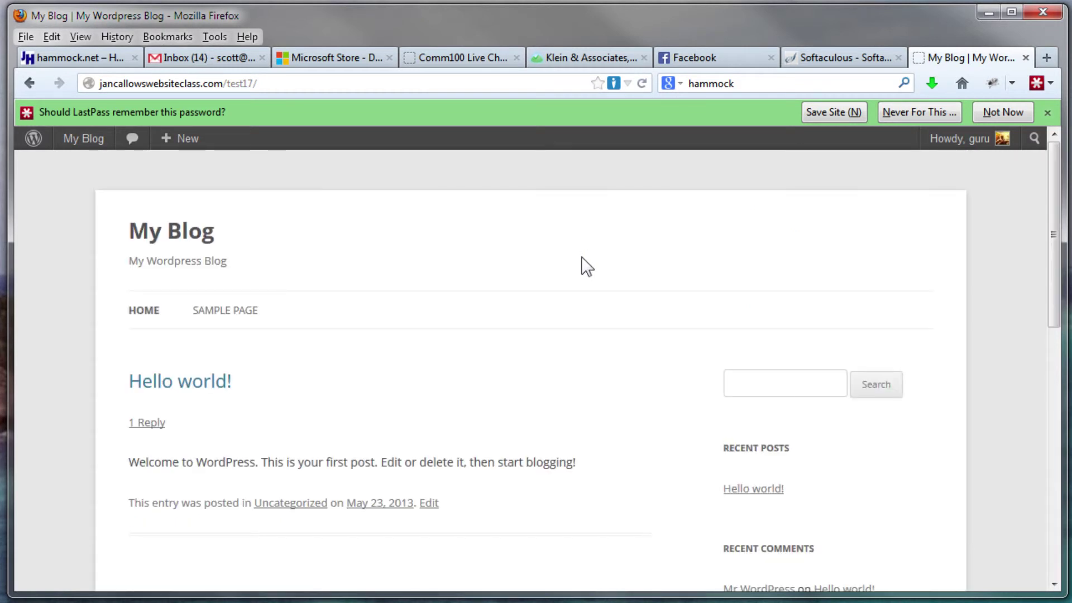
scroll(894, 469, down, 10)
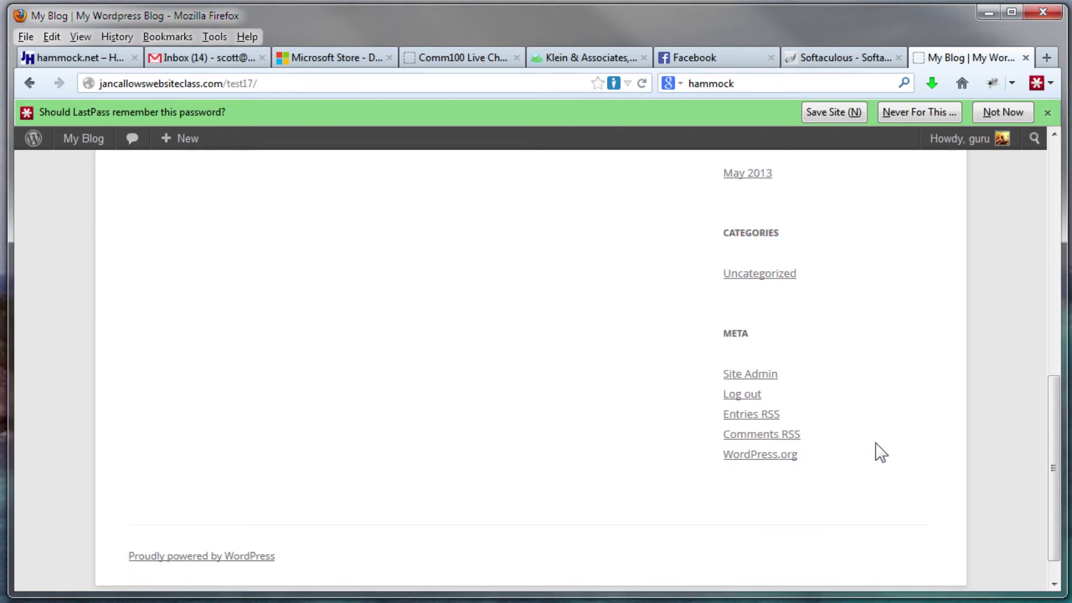
scroll(881, 433, up, 10)
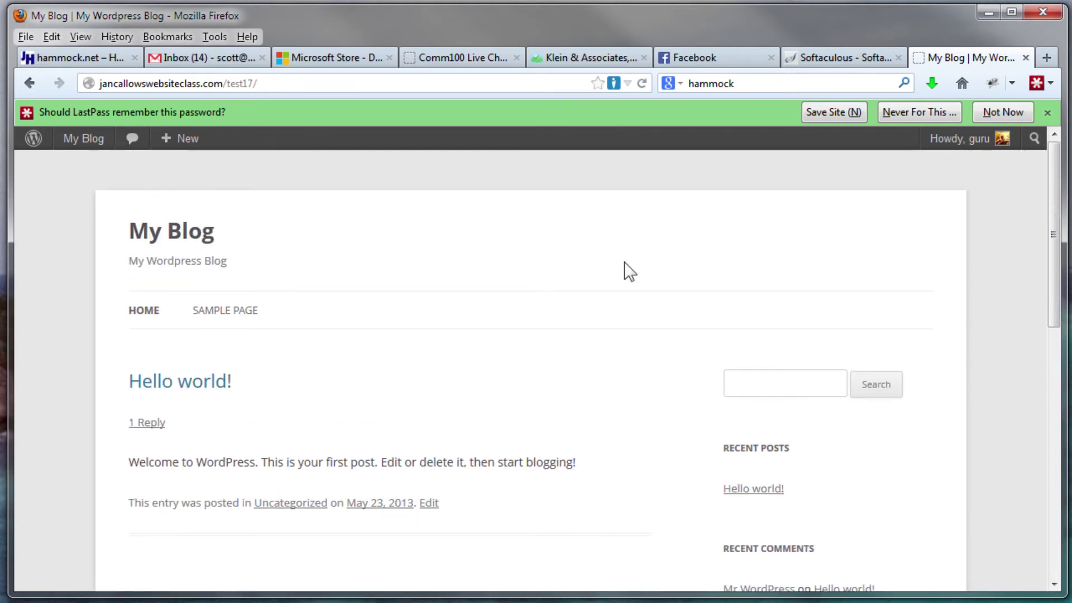
Append wp-admin to the test17 address and load it
click(302, 83)
click(306, 85)
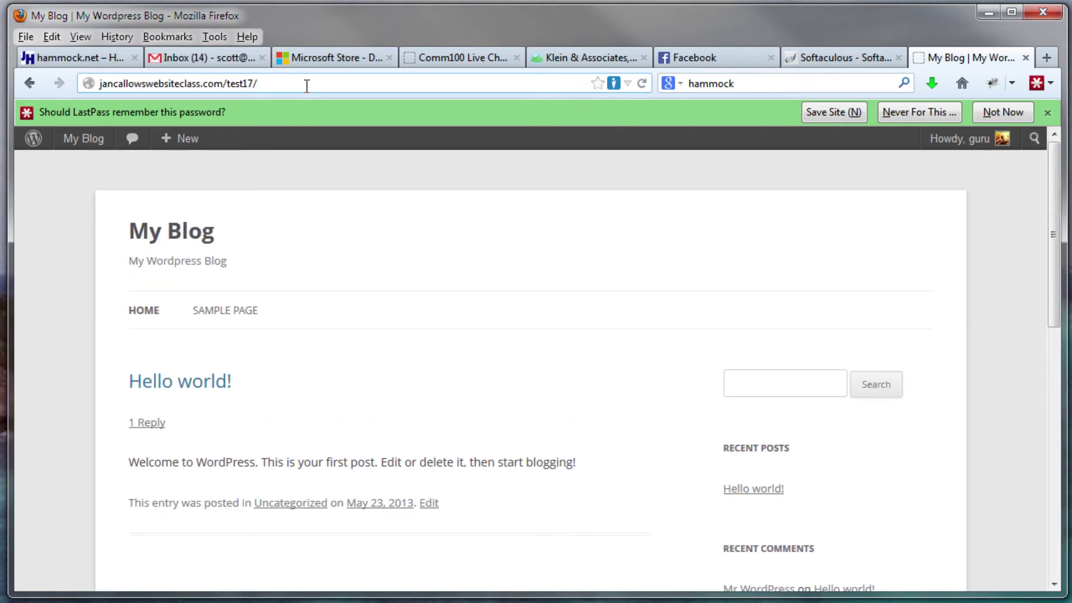
text(wp-admin)
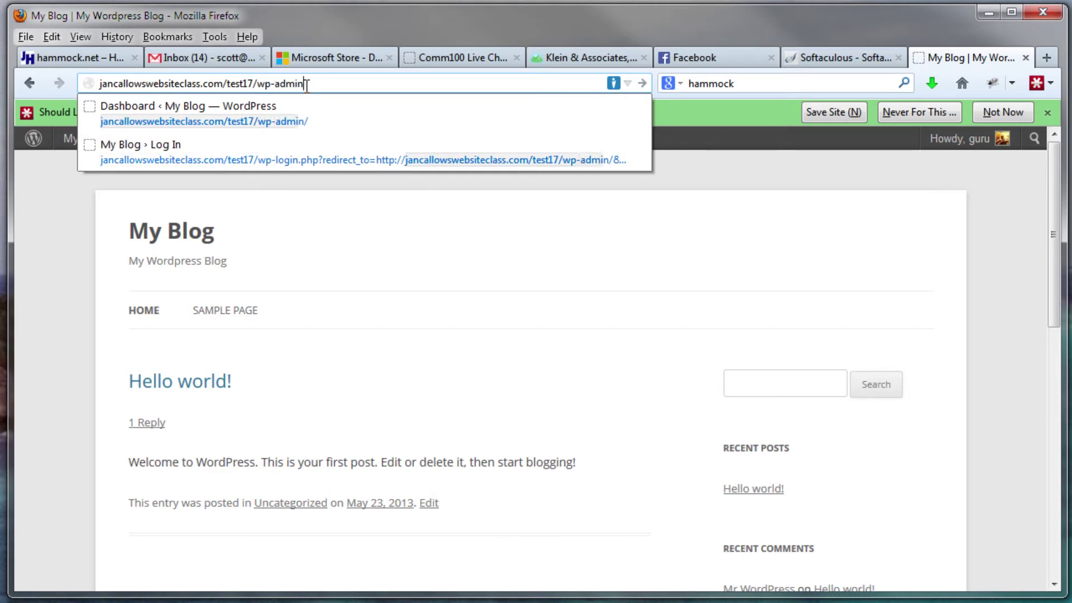
key(Return)
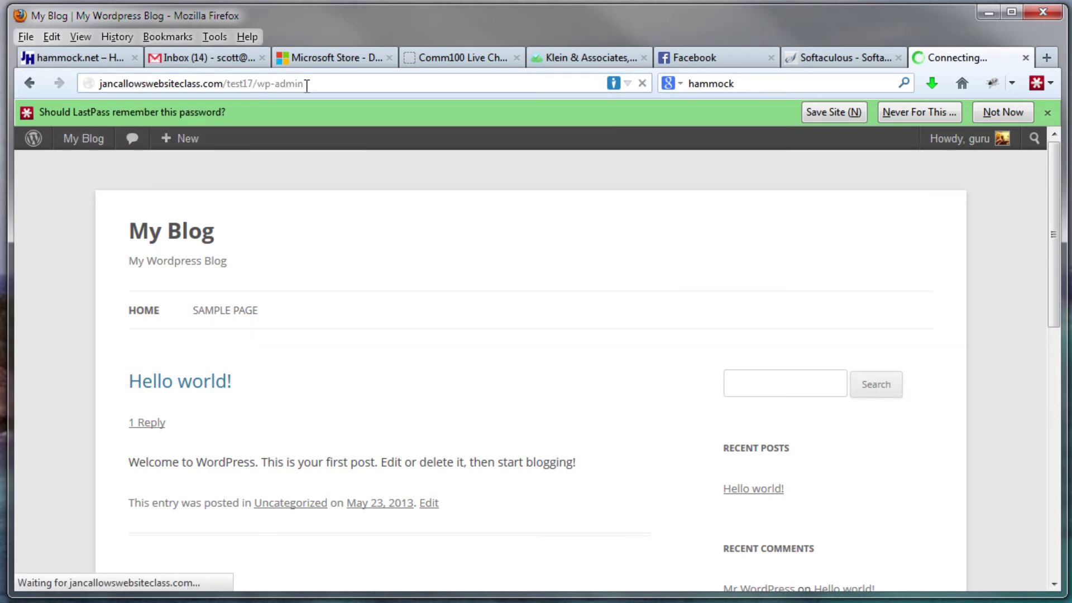